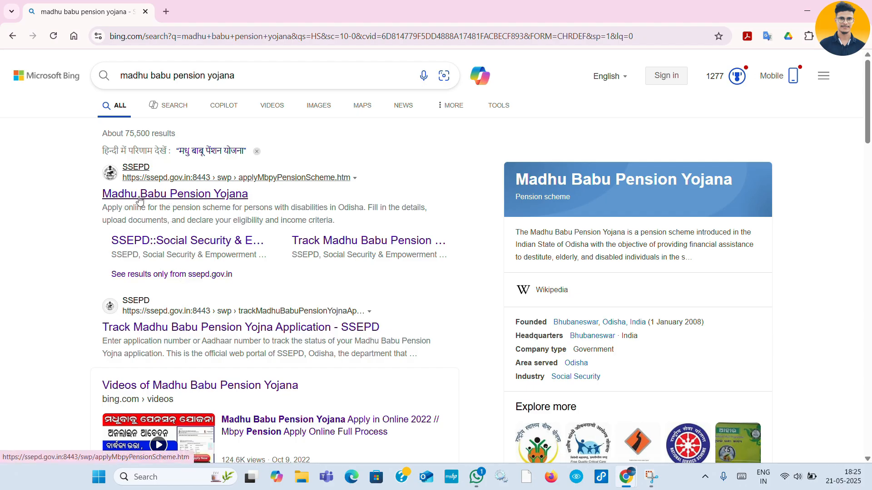
- Open the Madhu Babu Pension Yojana form, set Pension Type to Unmarried Woman, and enter the applicant's Aadhaar name
click(220, 194)
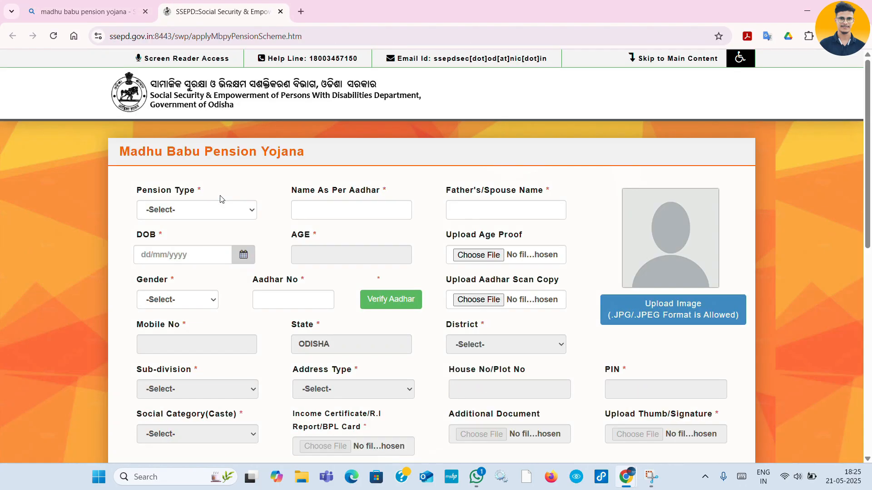
click(198, 211)
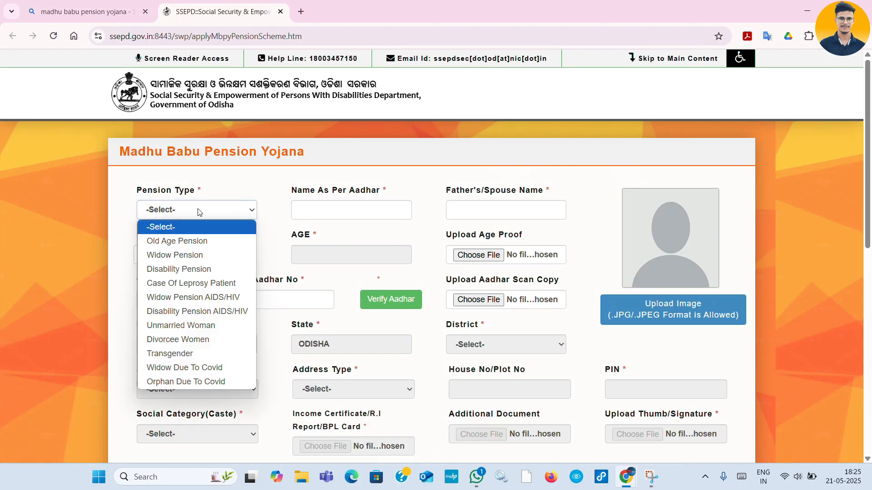
click(179, 325)
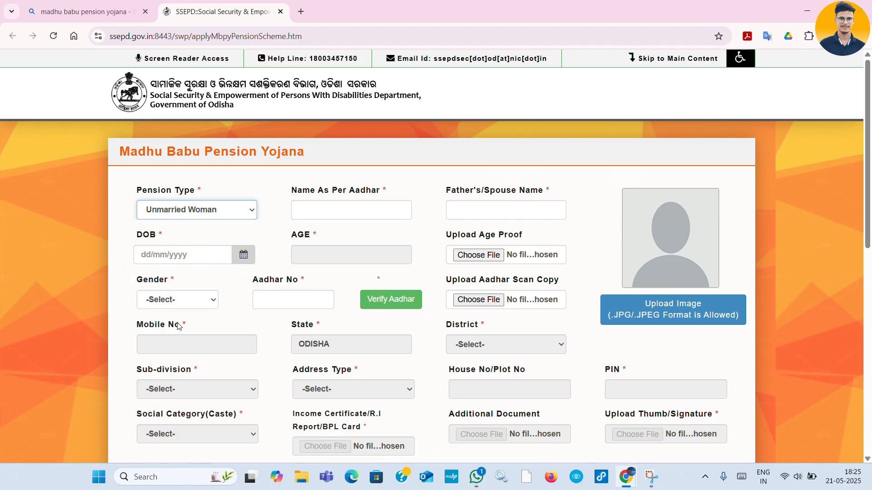
click(192, 215)
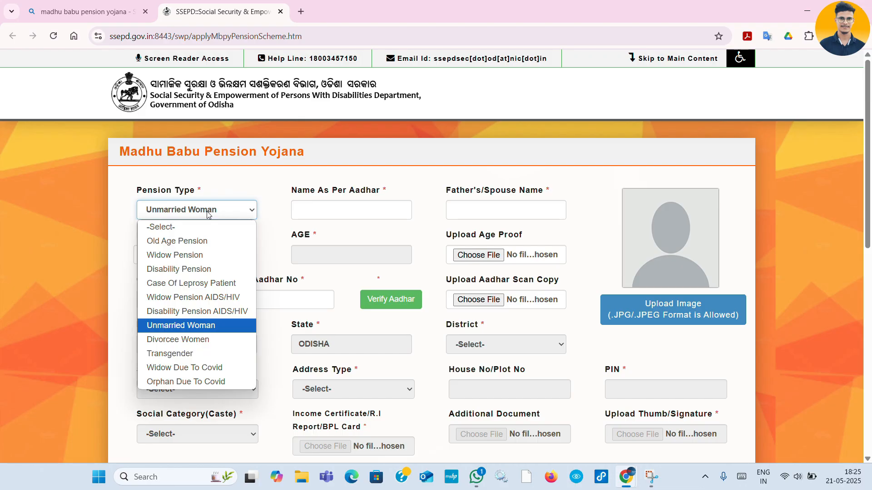
click(207, 213)
click(321, 208)
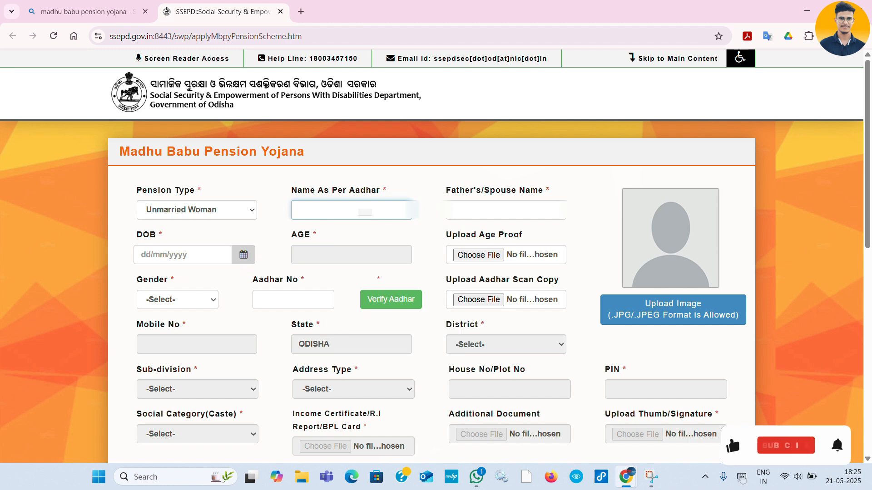
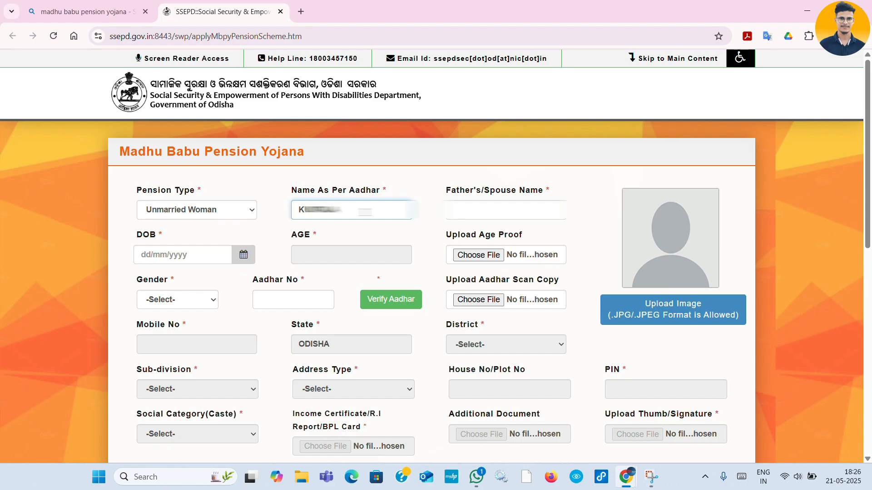
- Fill Father's/Spouse Name from the saved autofill entry and pick the birth year for the date of birth
click(496, 208)
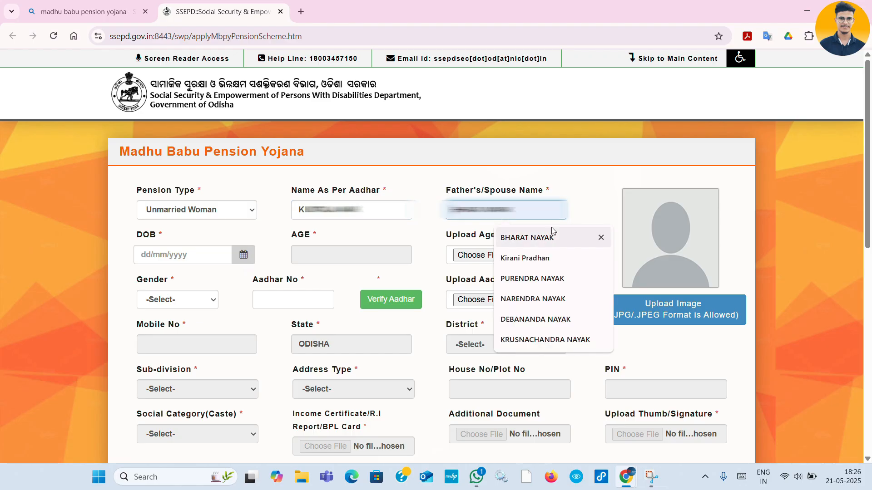
click(568, 238)
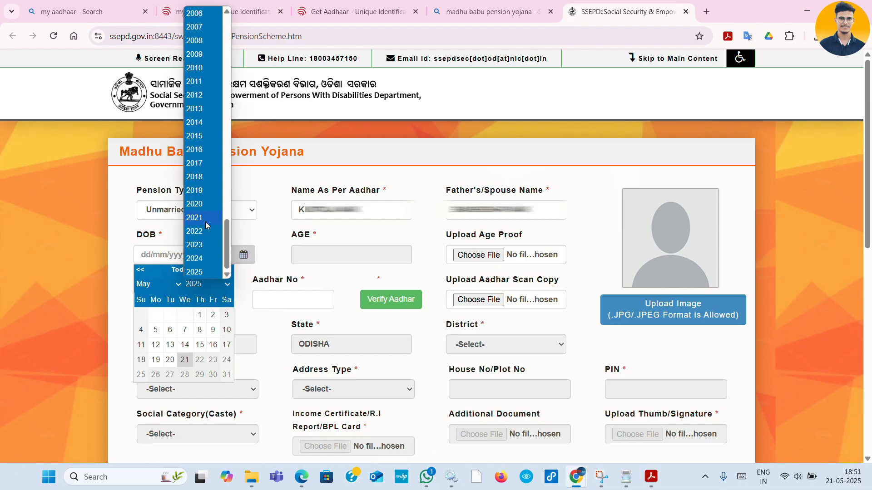
scroll(206, 225, up, 5)
scroll(205, 222, up, 1)
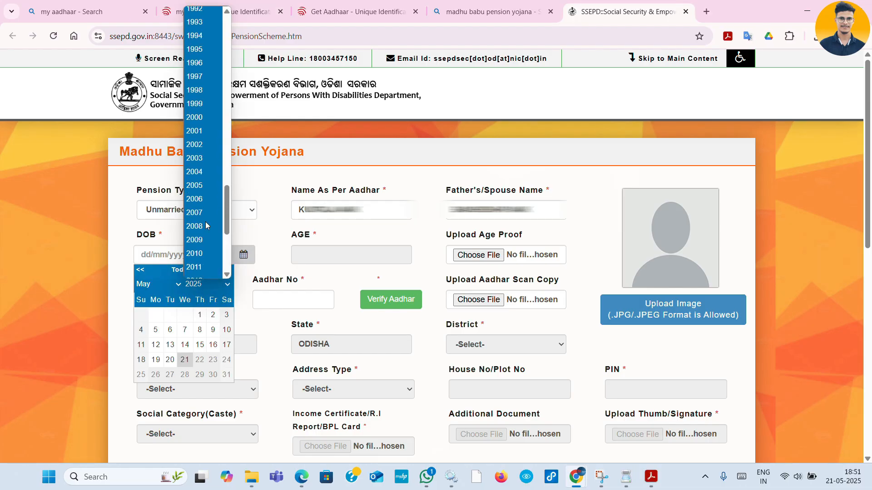
scroll(203, 70, up, 3)
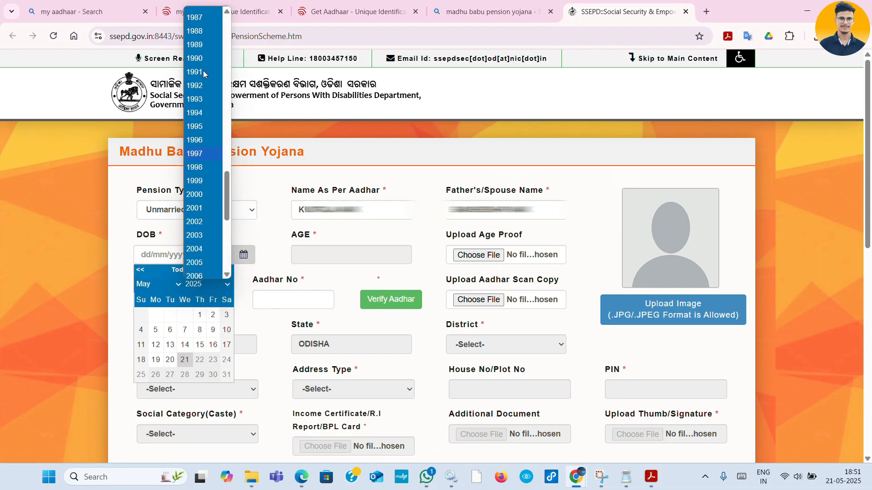
scroll(205, 27, up, 2)
click(205, 27)
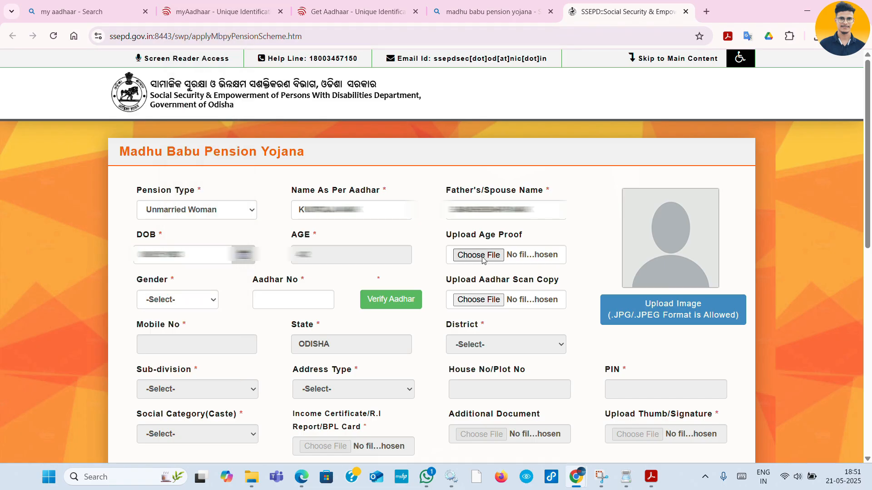
- Attach a PDF as age proof, dismiss the 200 KB size warning, and open the 11zon compression site in a new tab
click(479, 256)
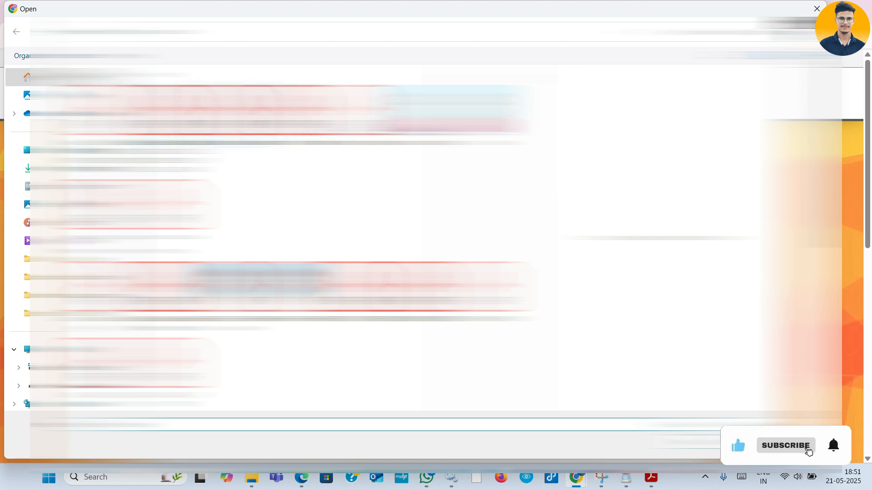
click(196, 112)
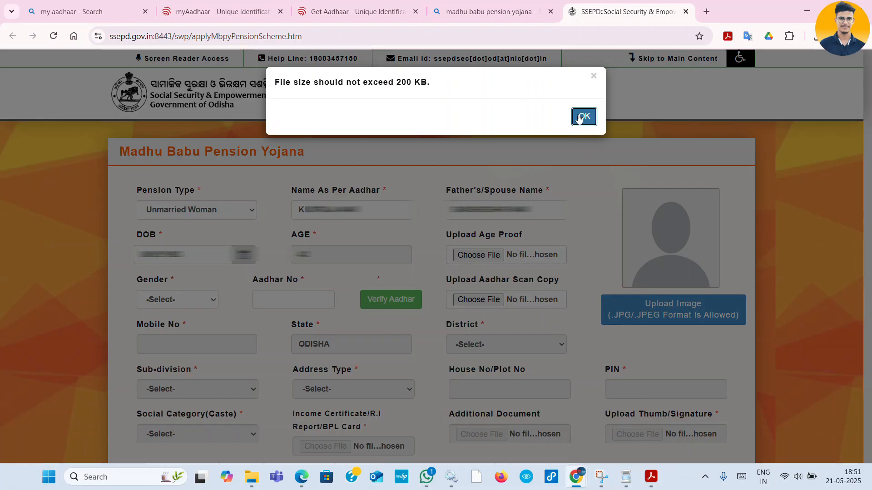
click(583, 117)
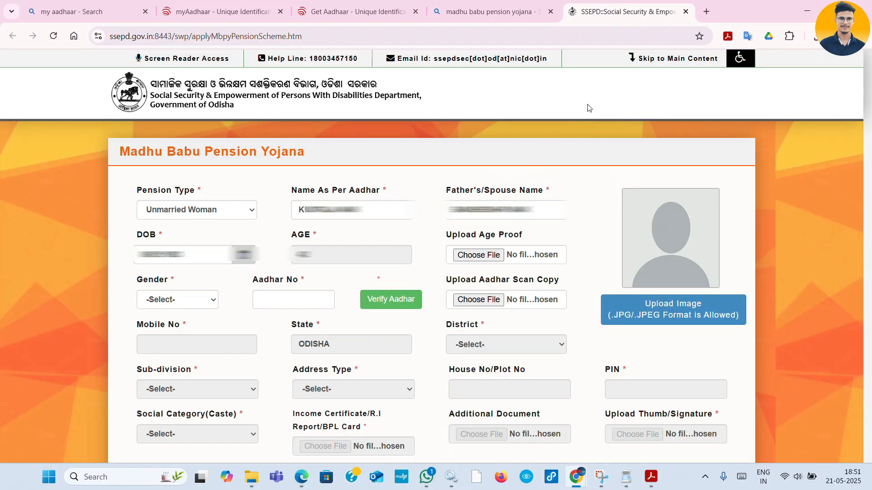
click(706, 11)
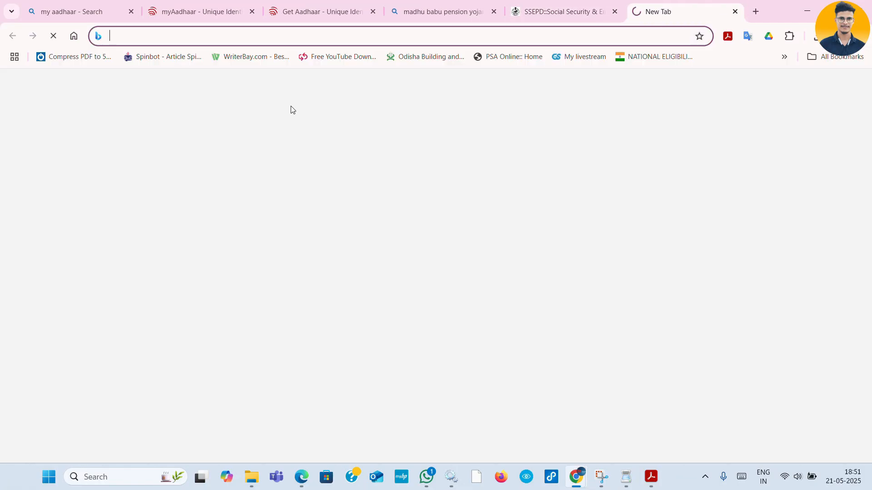
click(74, 58)
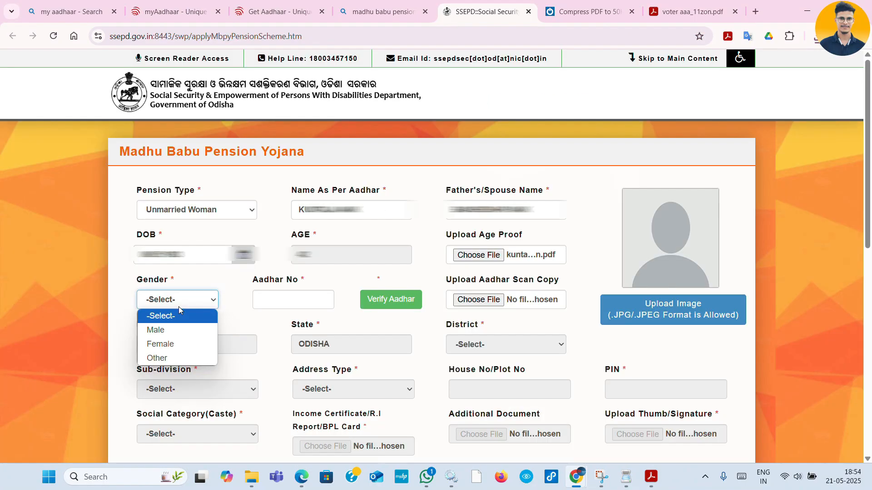
- Set gender to Female, enter the Aadhaar number, and verify it, retrying after a network error
click(167, 345)
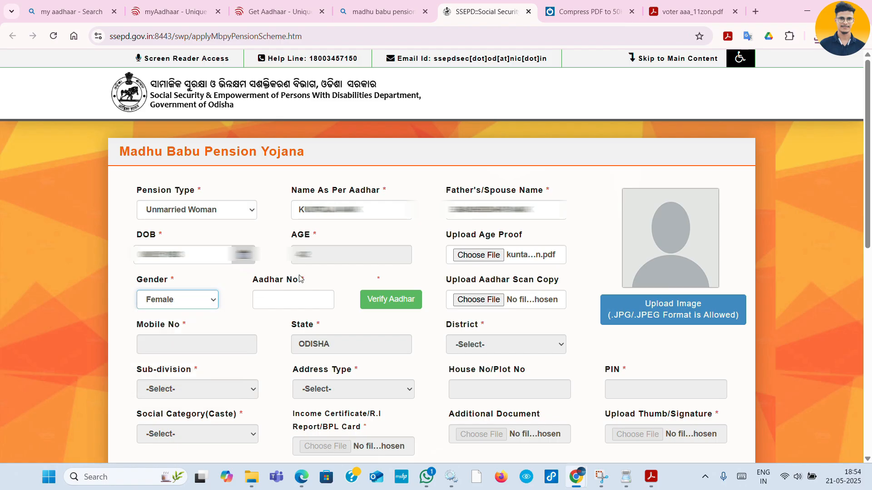
click(260, 300)
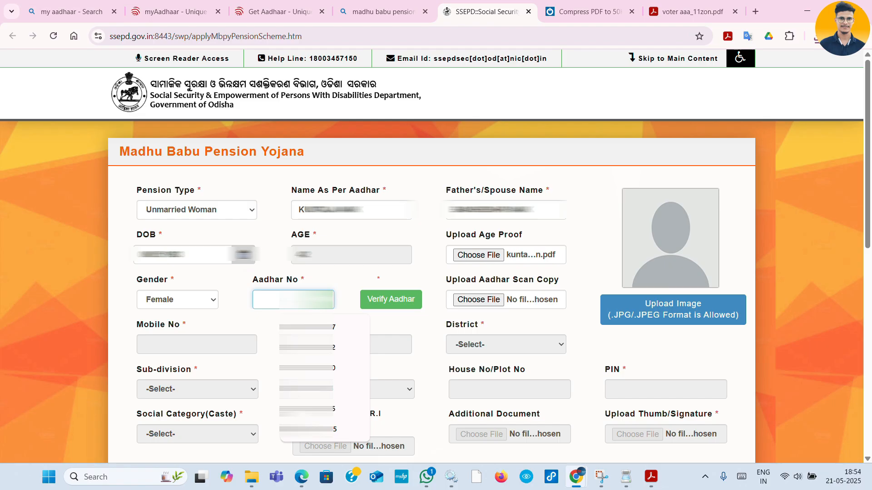
text(9*******)
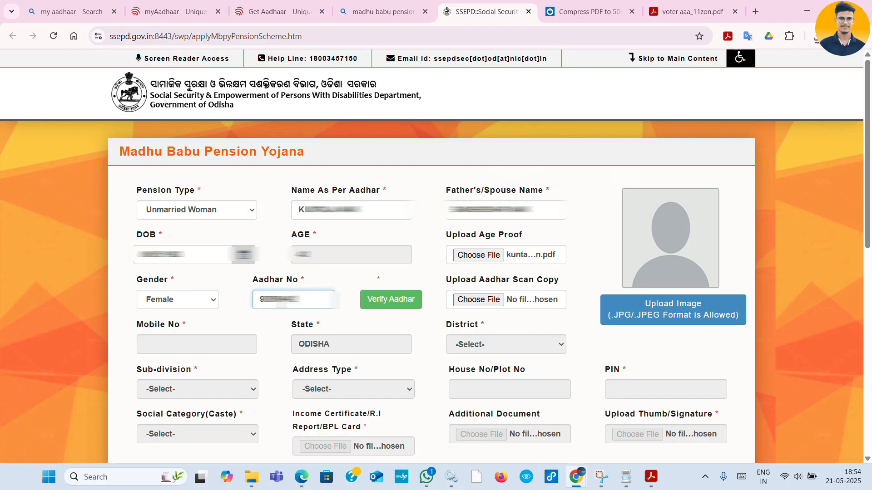
text(**)
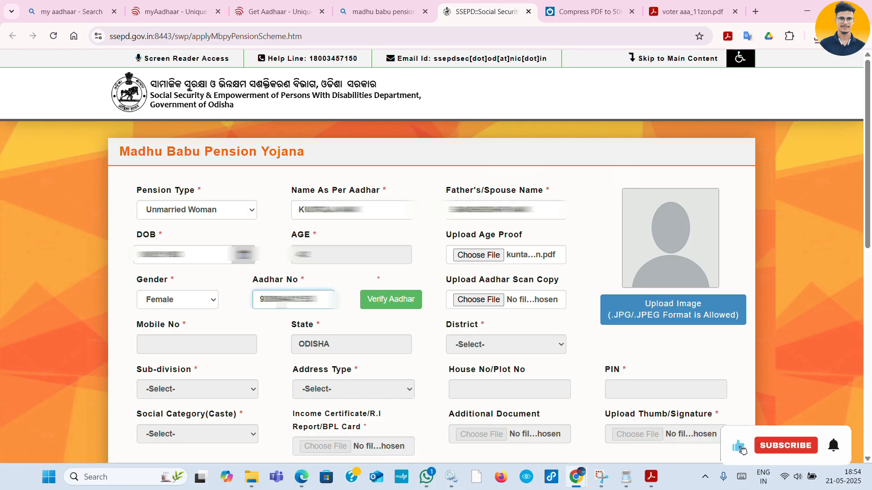
click(389, 304)
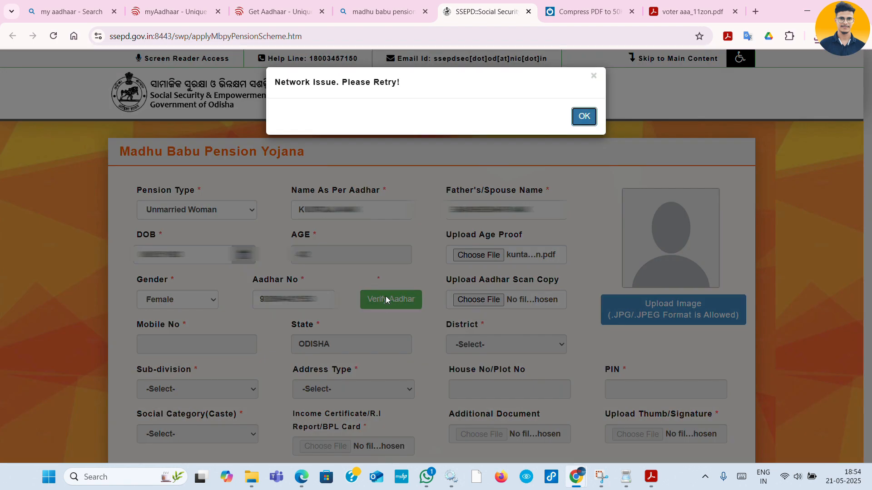
click(583, 117)
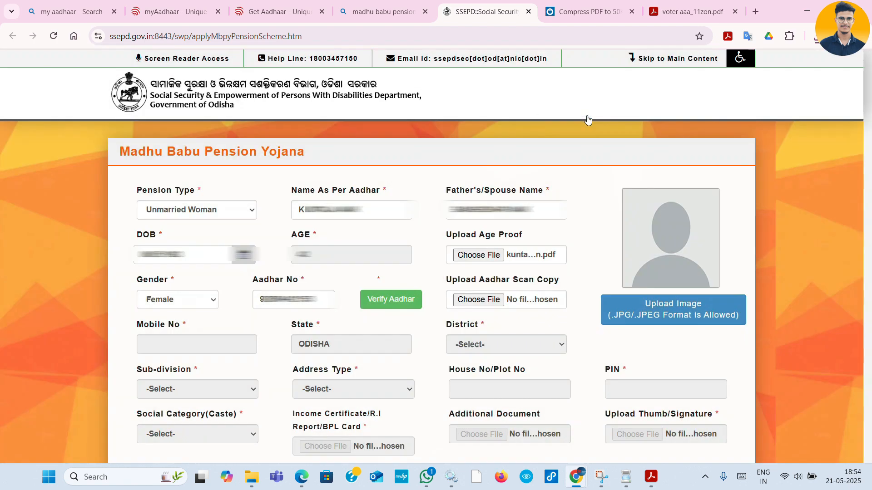
click(373, 301)
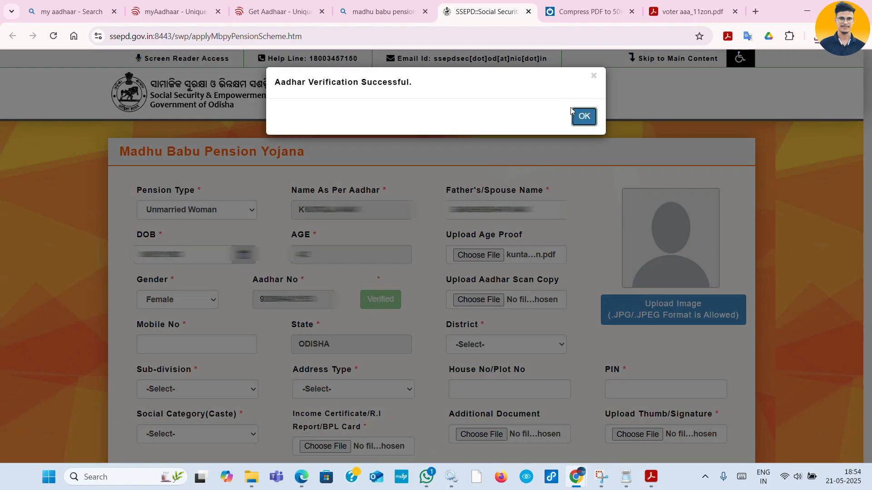
click(582, 116)
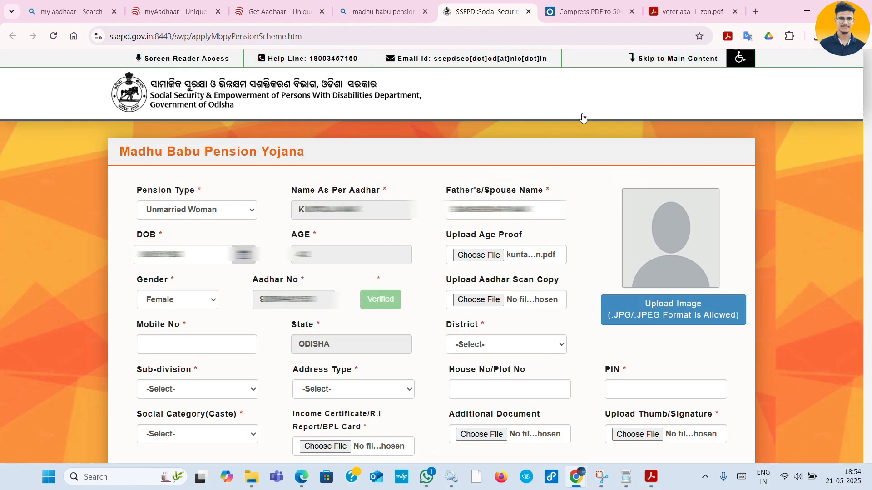
- Attach the Aadhaar scan copy PDF and enter the applicant's mobile number
click(481, 299)
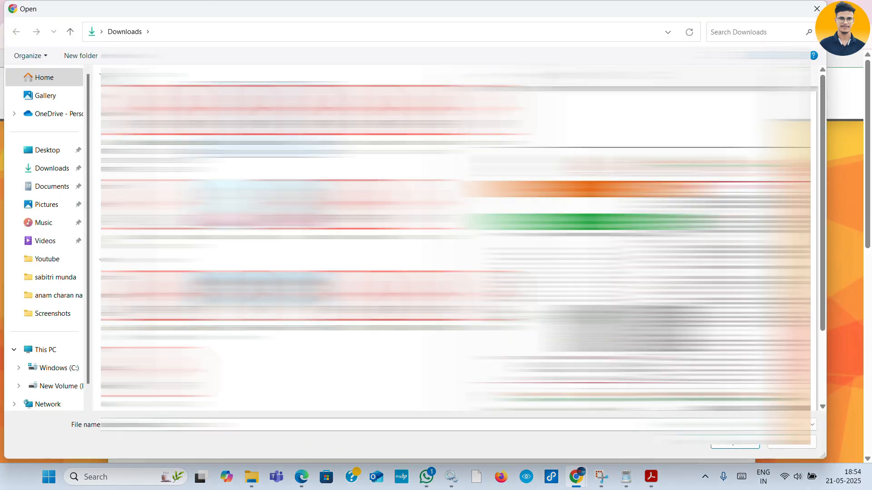
click(722, 447)
click(212, 348)
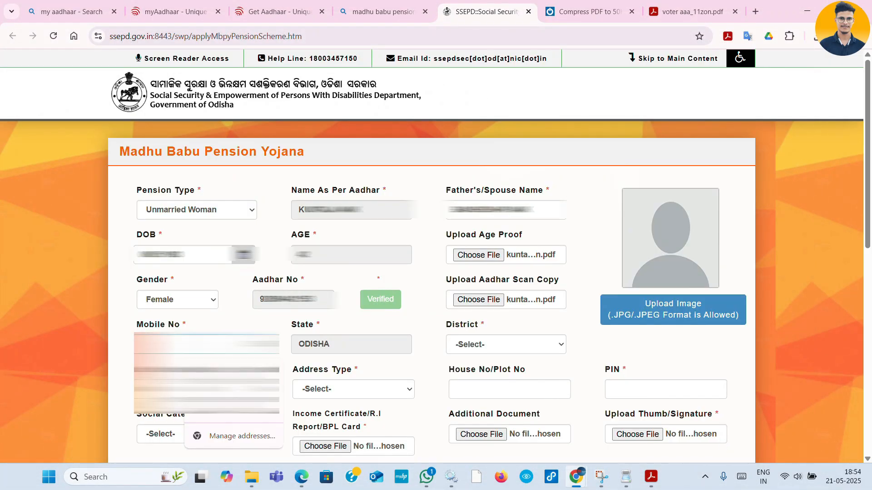
text(78)
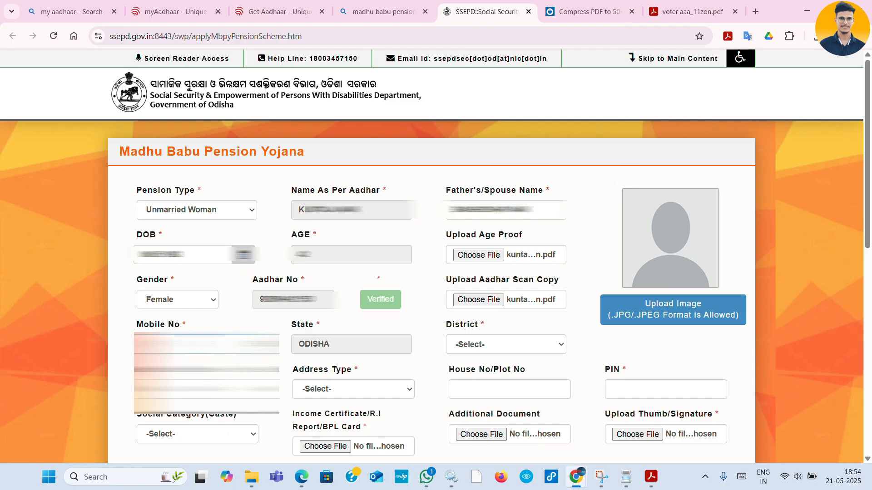
text(8888)
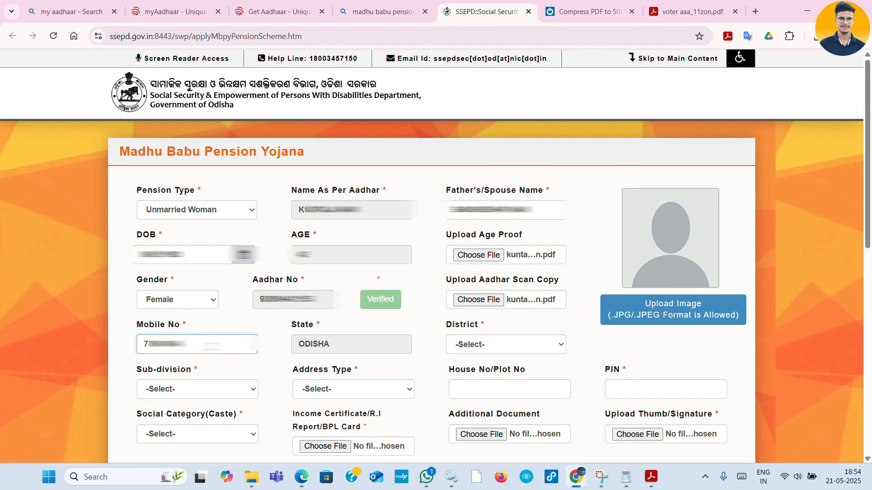
- Choose the applicant's district and sub-division, set Address Type to Block, and pick the block
click(465, 350)
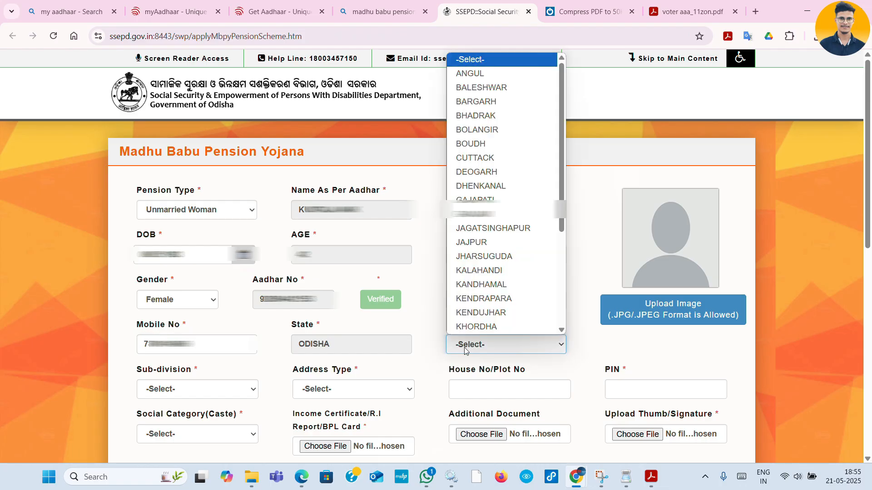
key(k)
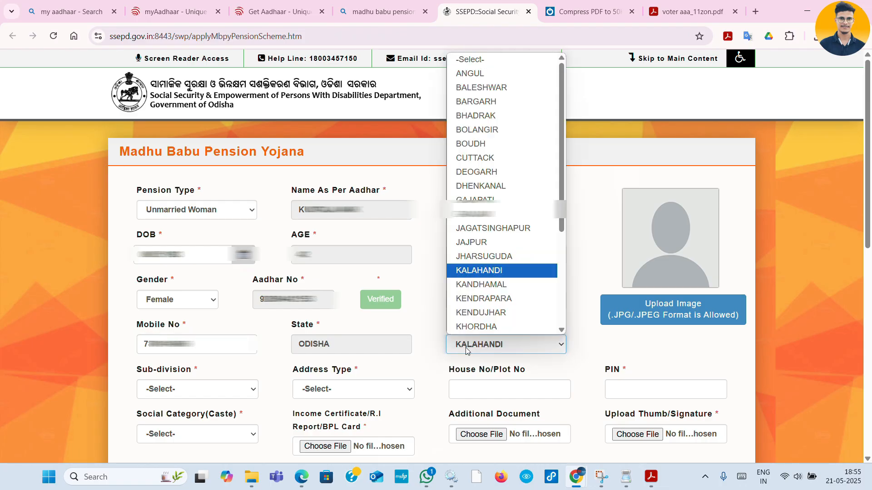
click(499, 313)
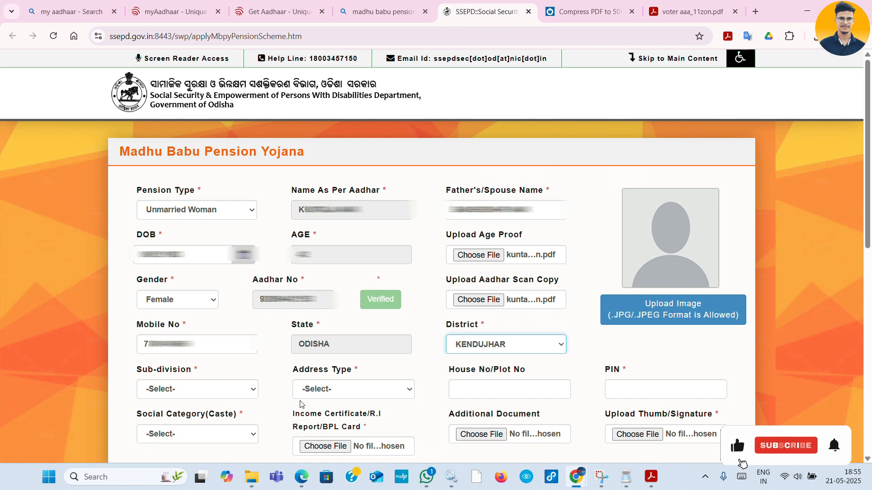
click(217, 392)
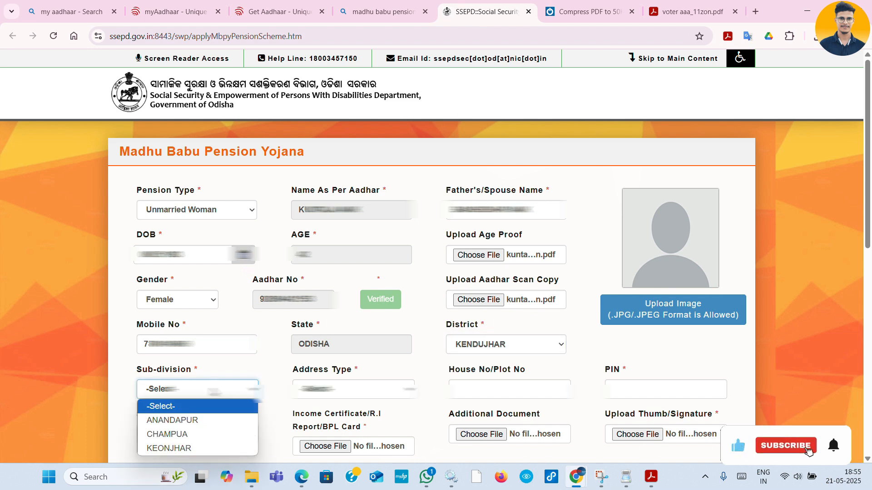
click(167, 435)
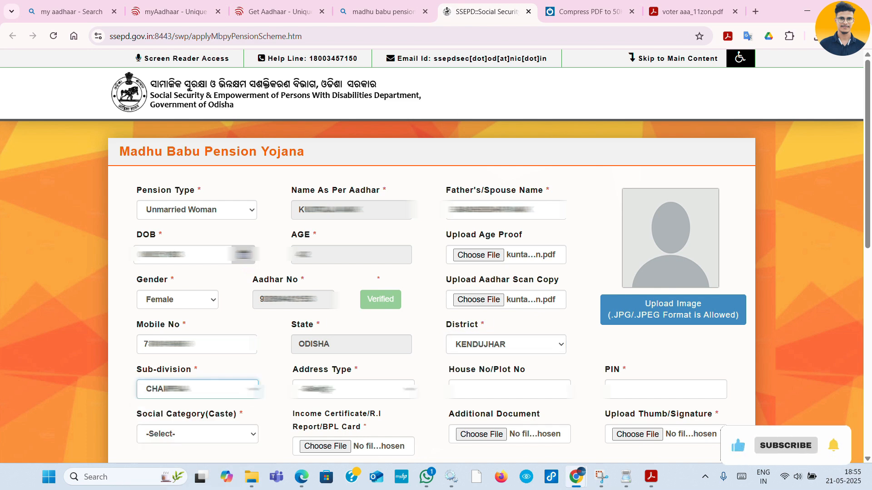
click(324, 390)
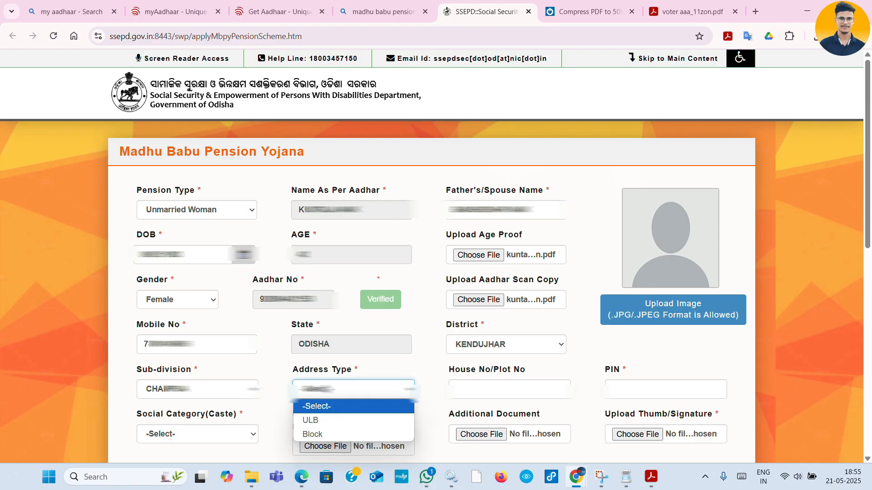
click(321, 439)
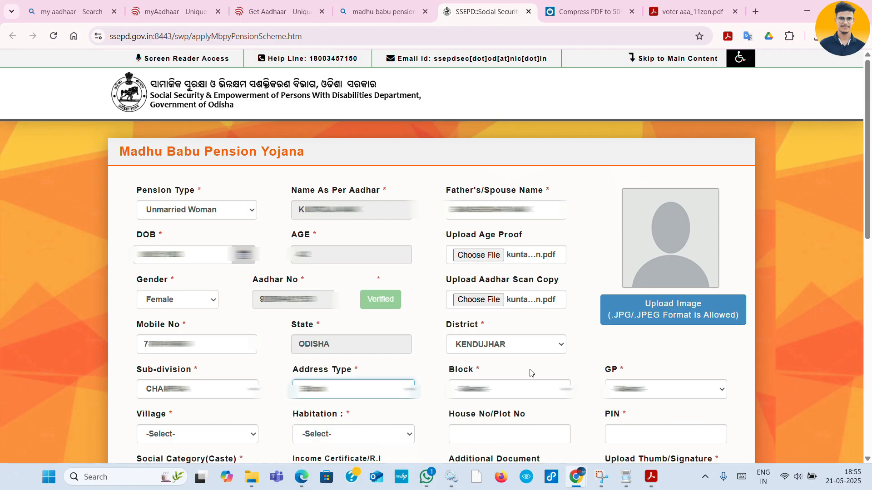
click(514, 387)
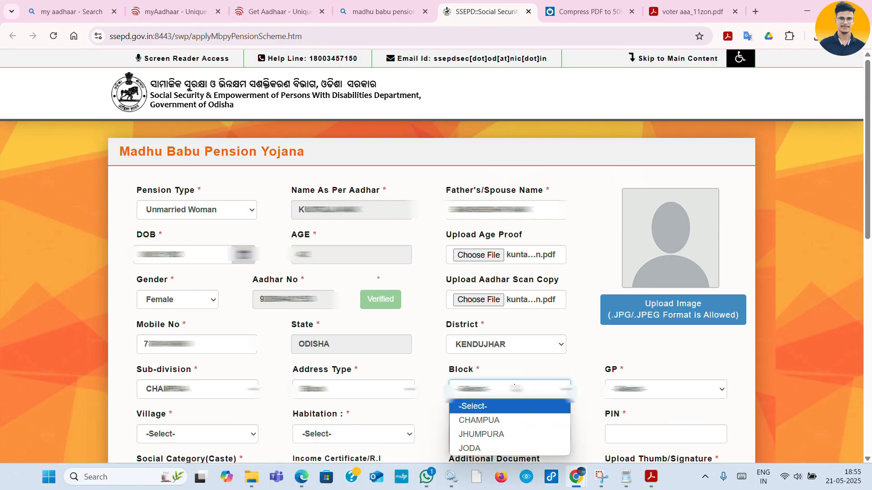
click(502, 421)
- Choose the applicant's GP, village and habitation, and fill in the PIN code
click(634, 384)
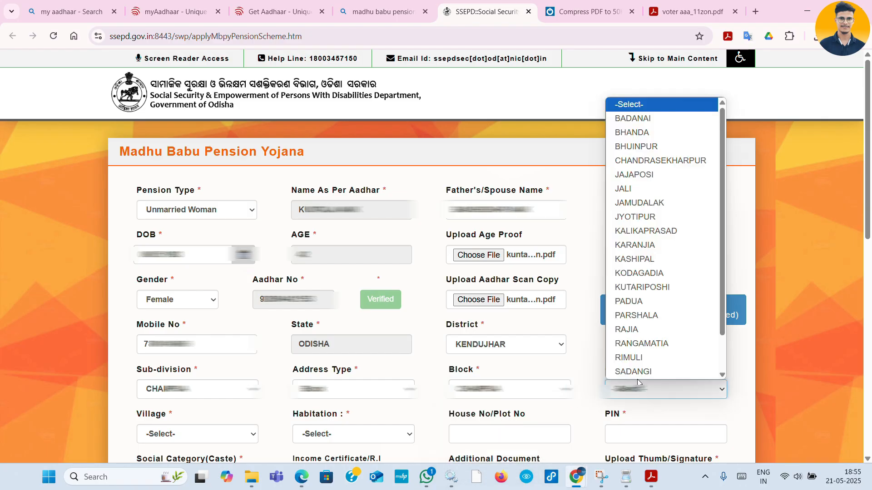
scroll(637, 359, down, 1)
click(638, 327)
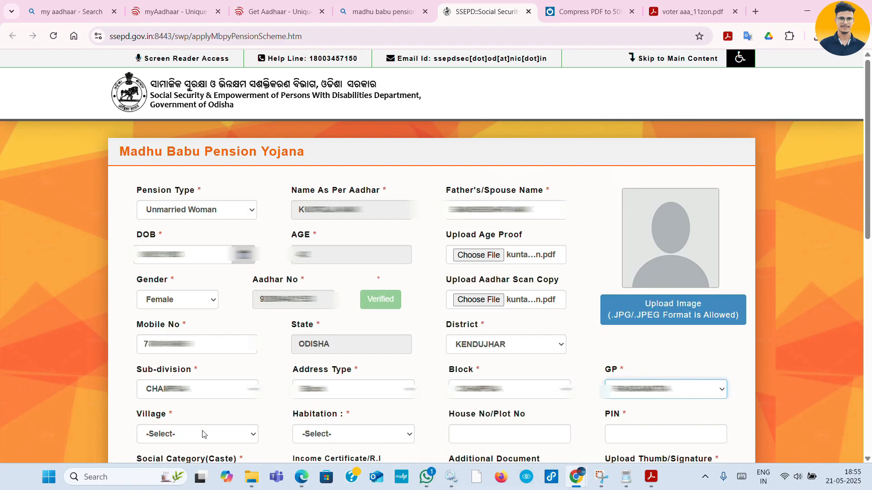
click(205, 434)
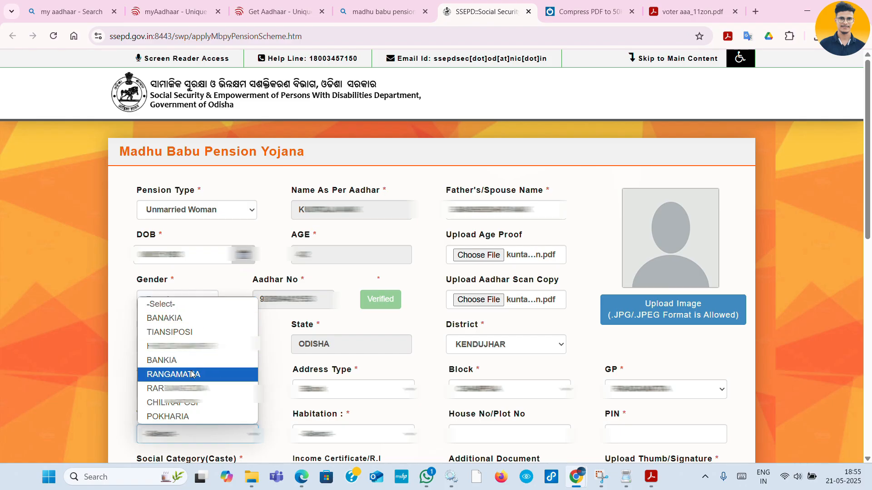
click(177, 388)
click(358, 434)
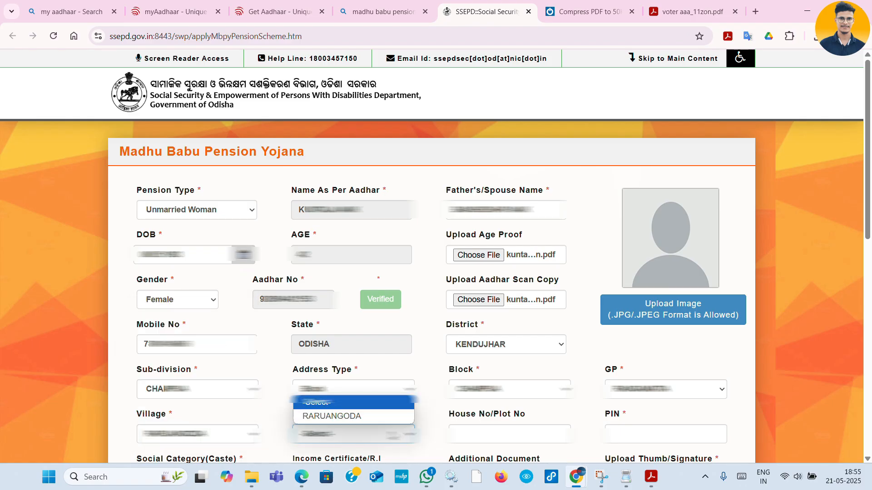
click(363, 420)
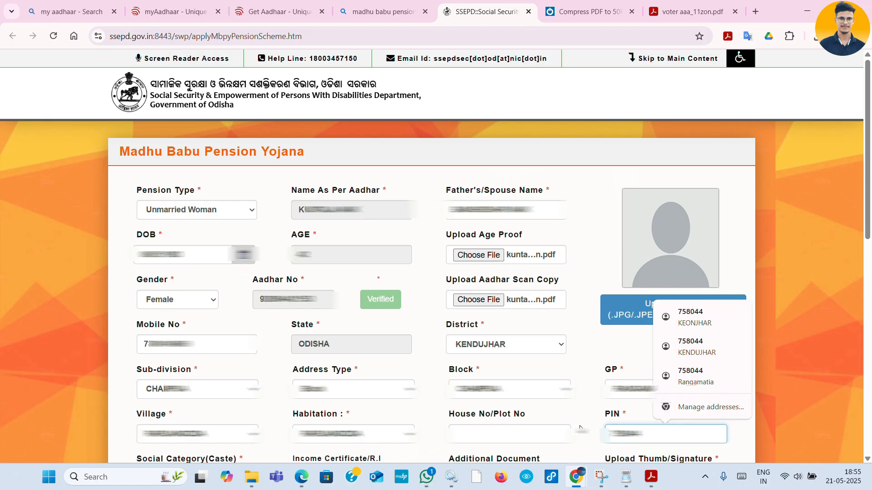
click(580, 428)
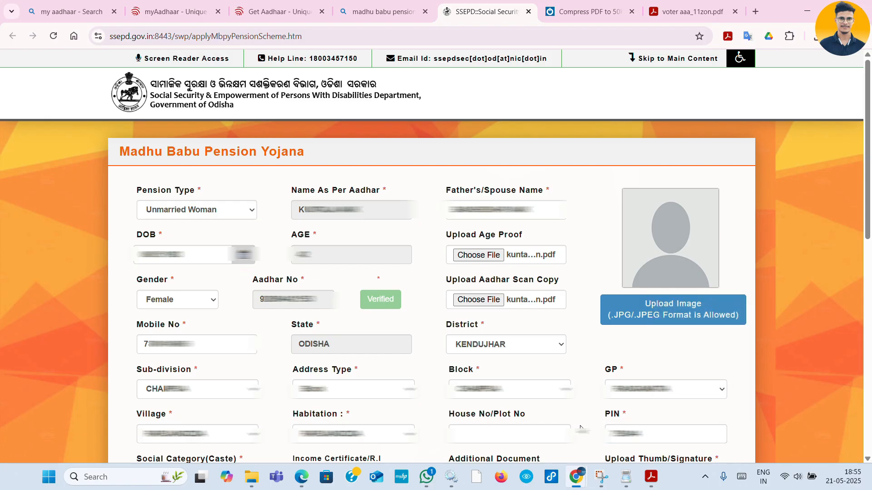
- Set Social Category to ST
scroll(580, 428, down, 8)
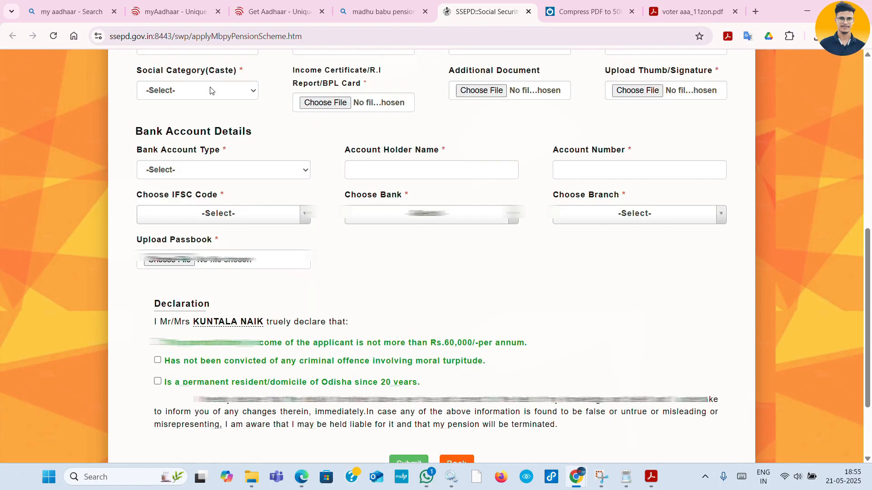
click(218, 90)
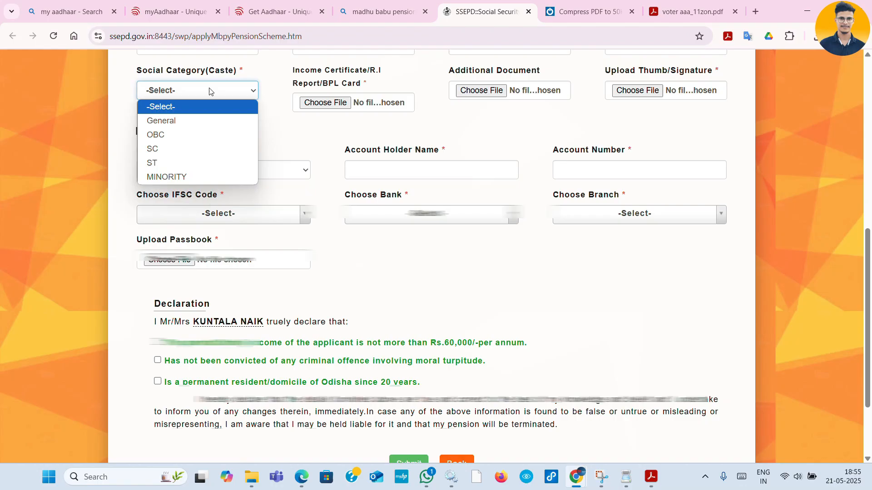
click(167, 162)
- Attach the income certificate, additional document and thumb/signature image files
click(335, 103)
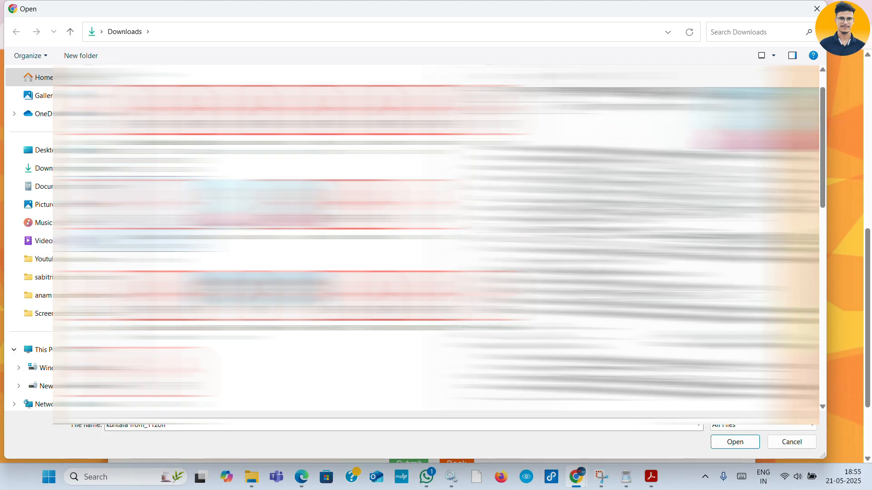
double_click(445, 88)
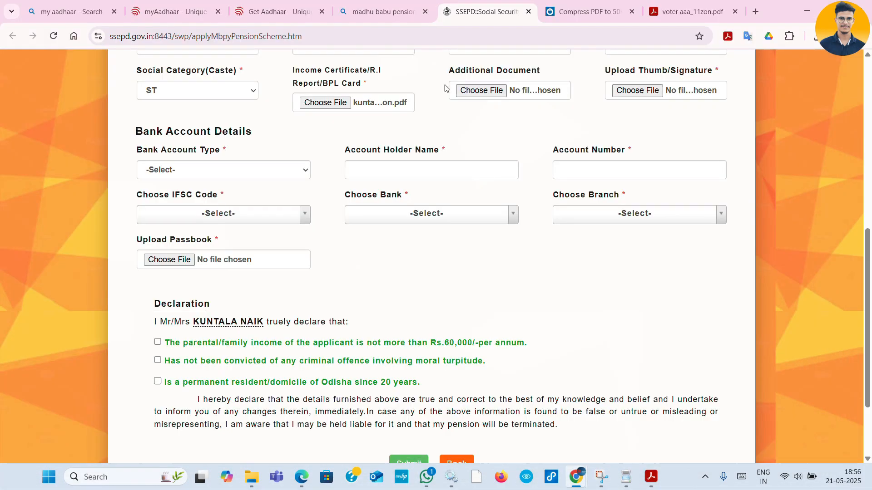
click(489, 91)
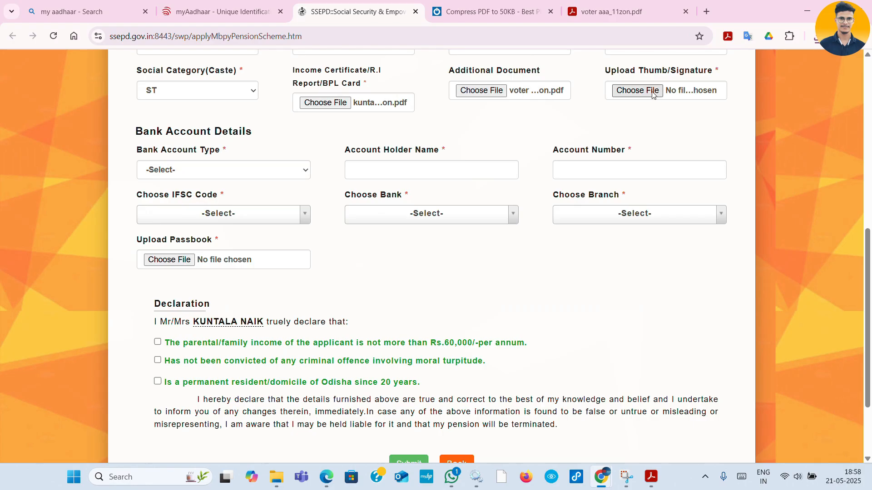
click(652, 94)
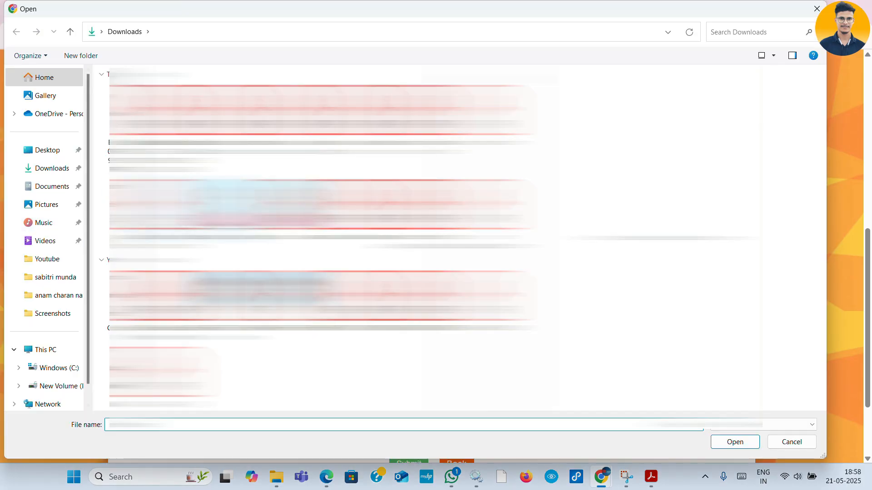
text(k)
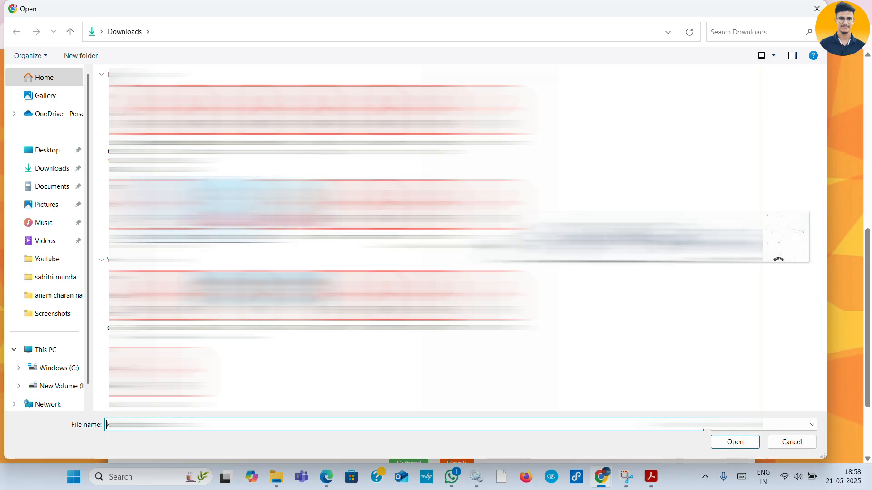
key(Return)
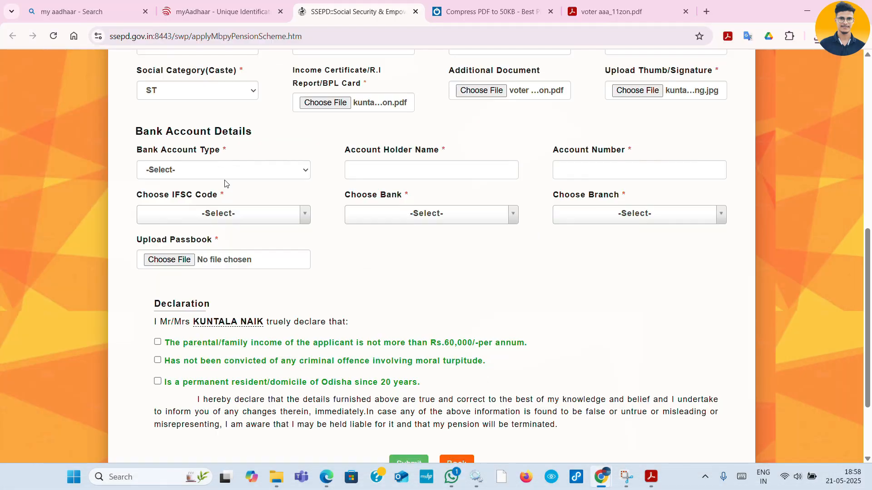
- Set Bank Account Type to Single Account and enter the account holder's name and account number
click(209, 175)
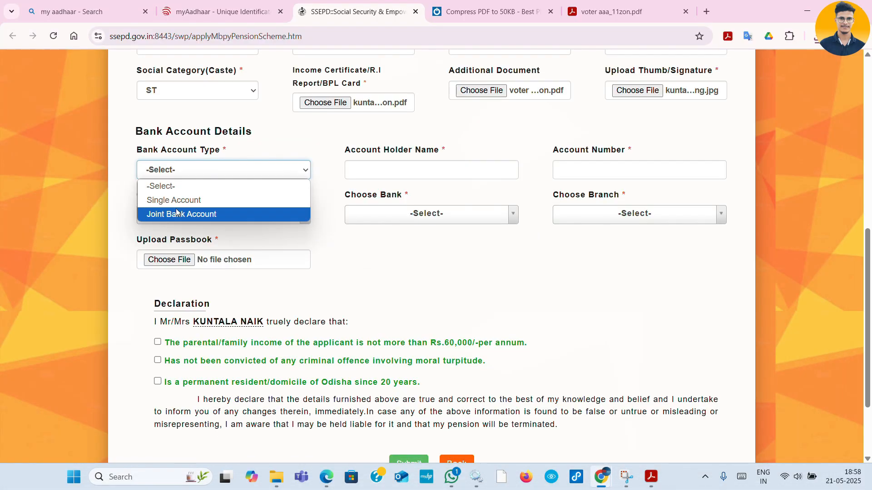
click(189, 202)
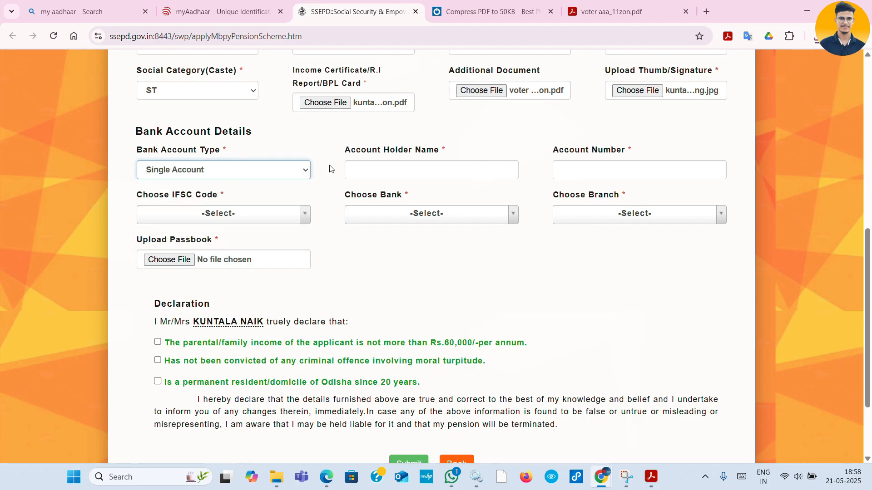
click(390, 170)
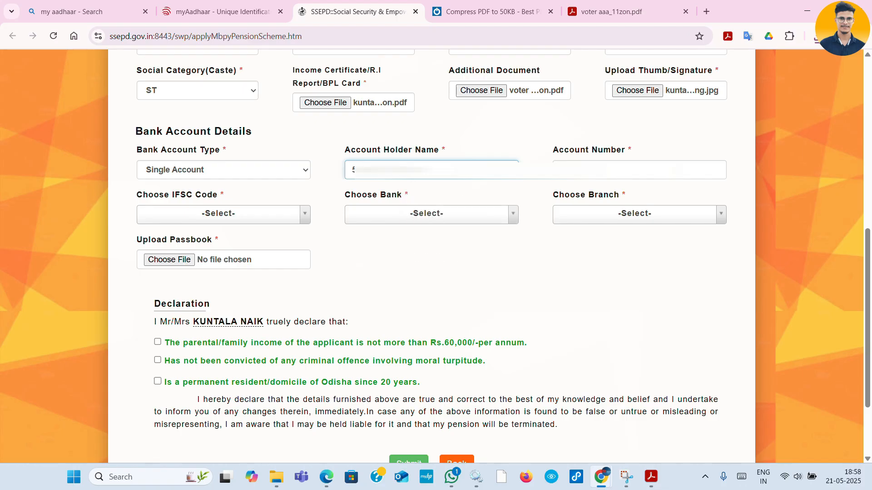
click(681, 170)
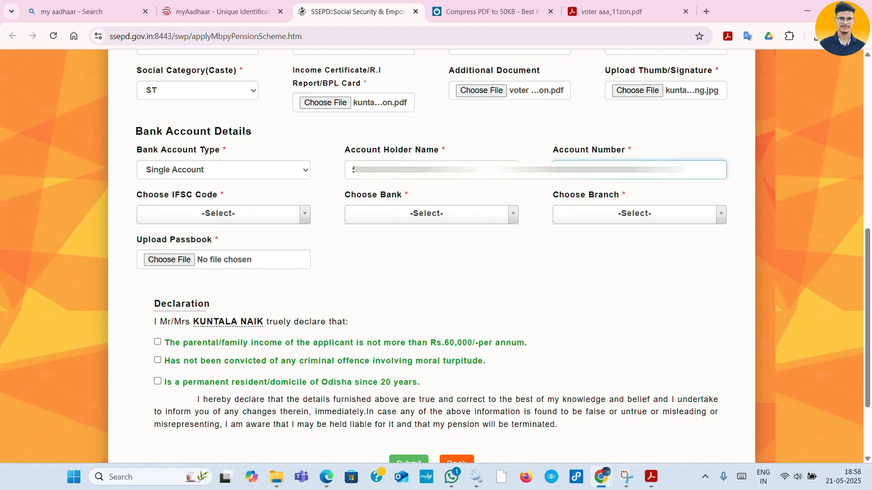
- Set IFSC code BKID0005301, bank BANK OF INDIA and branch CHAMPUA
click(216, 213)
text(bkid)
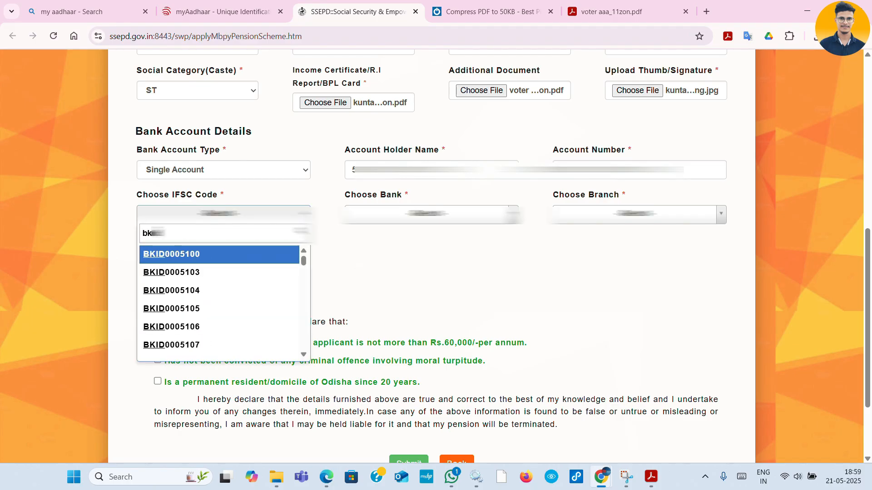
text(0005301)
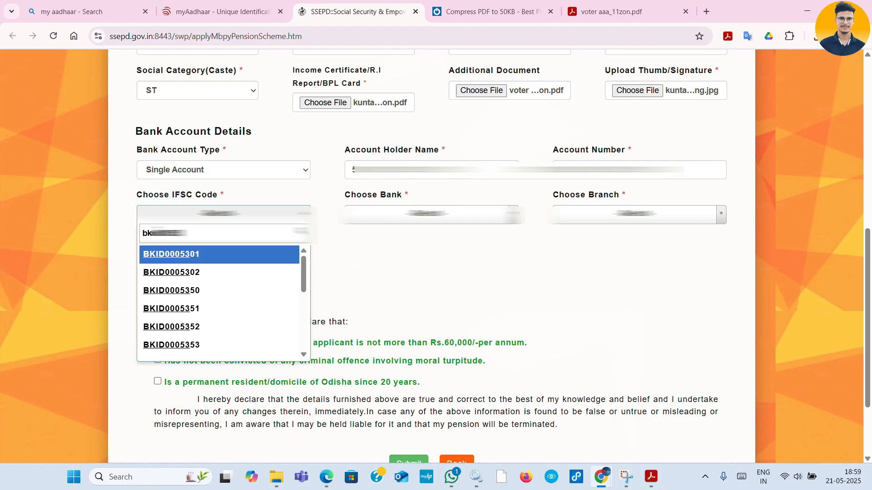
click(178, 254)
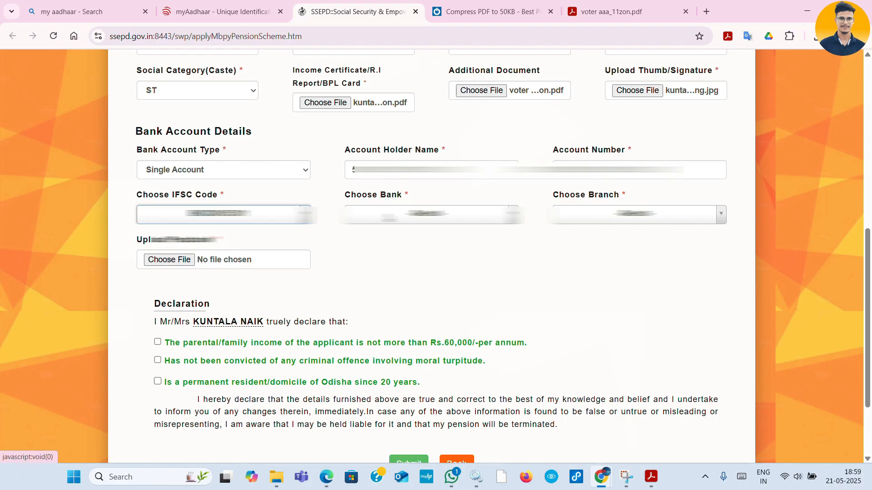
click(388, 217)
click(402, 272)
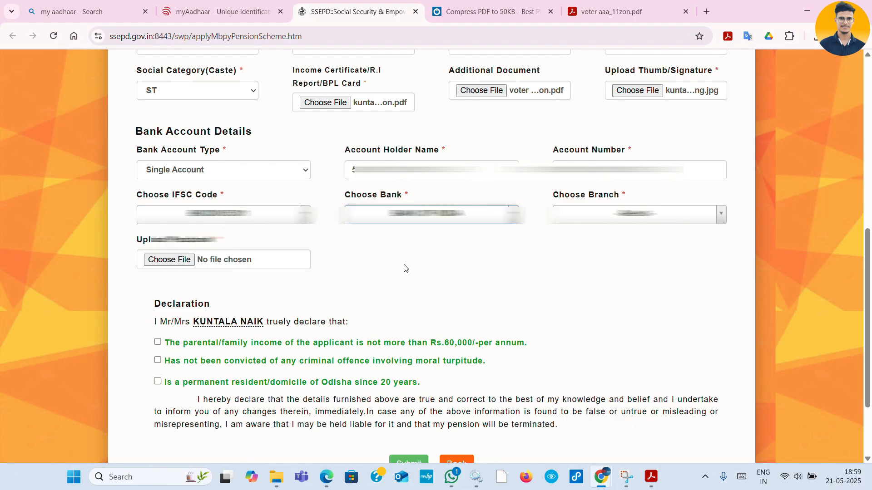
click(629, 218)
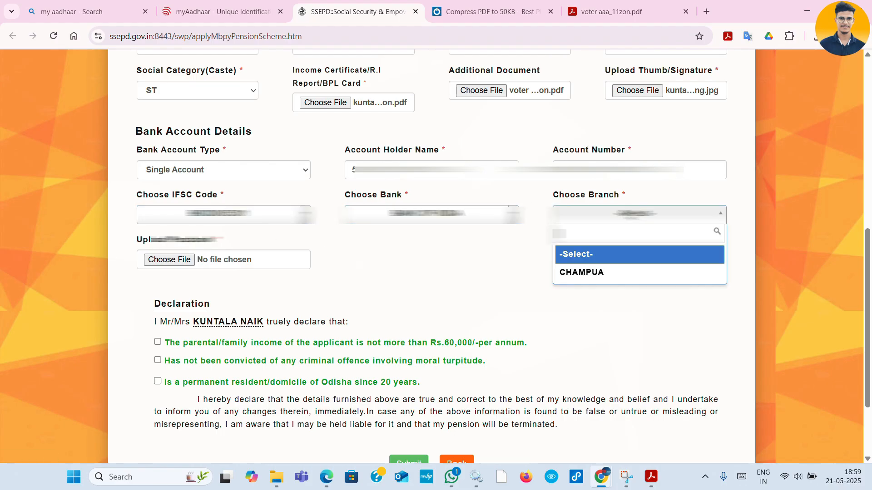
click(583, 273)
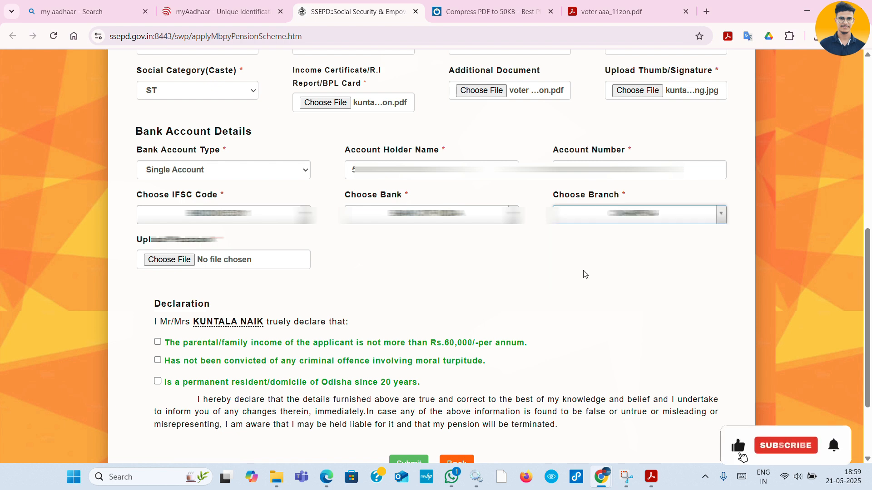
- Attach the bank passbook PDF under Upload Passbook
click(180, 260)
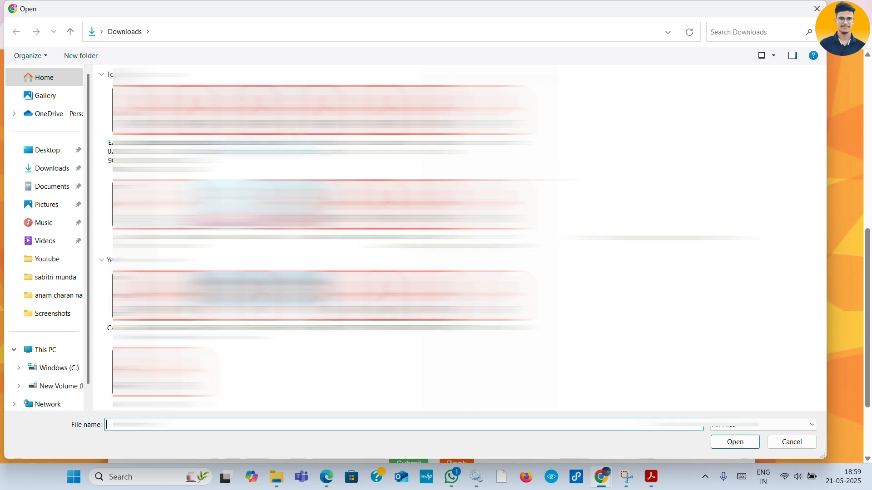
double_click(264, 138)
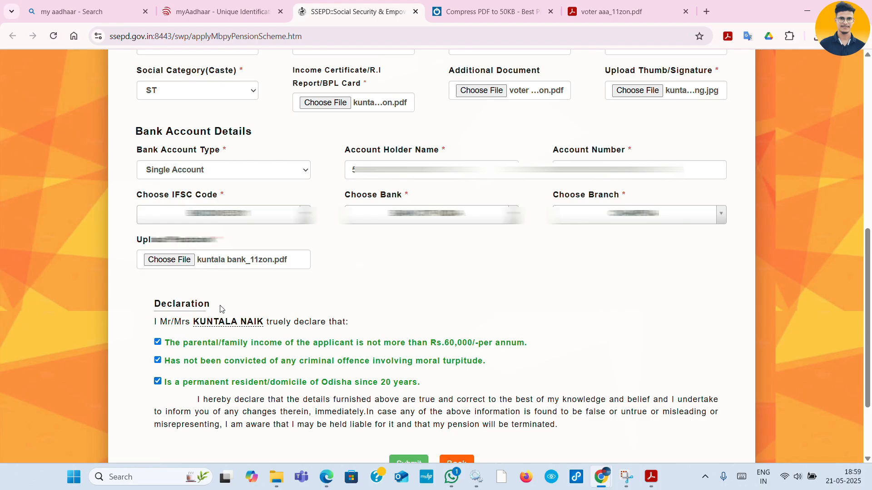
scroll(225, 323, up, 10)
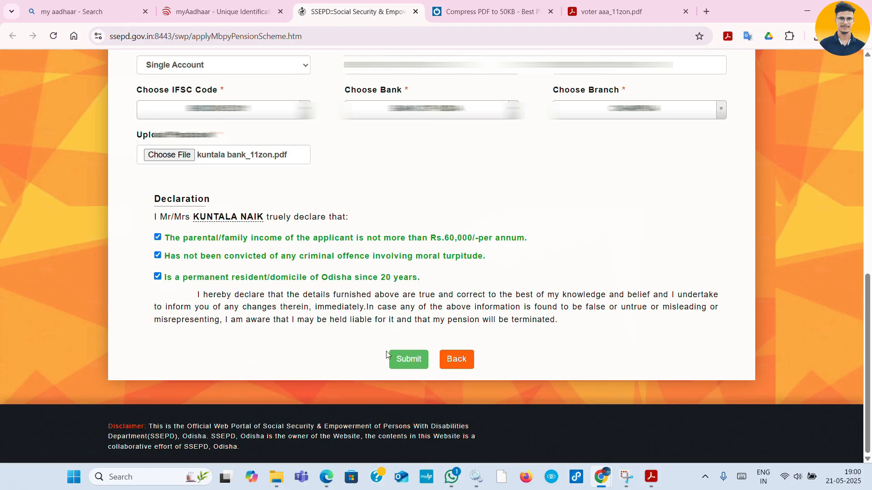
- Submit the pension application and confirm saving it with Yes
click(407, 360)
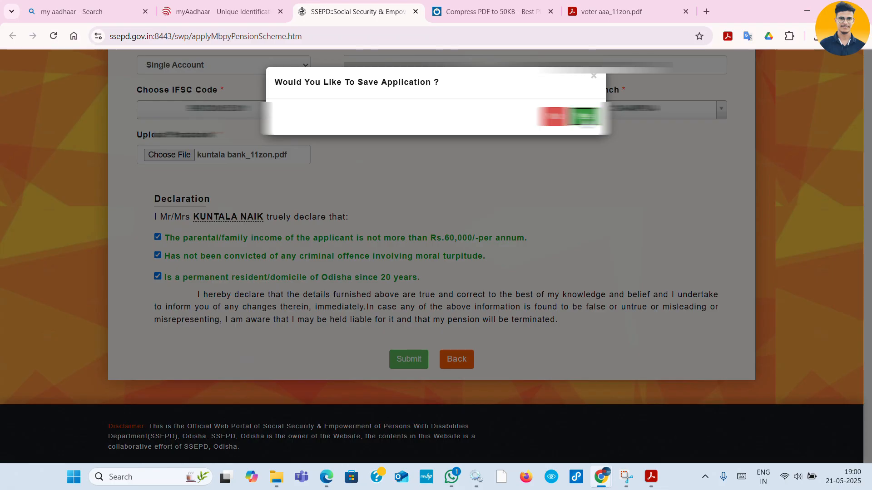
click(584, 117)
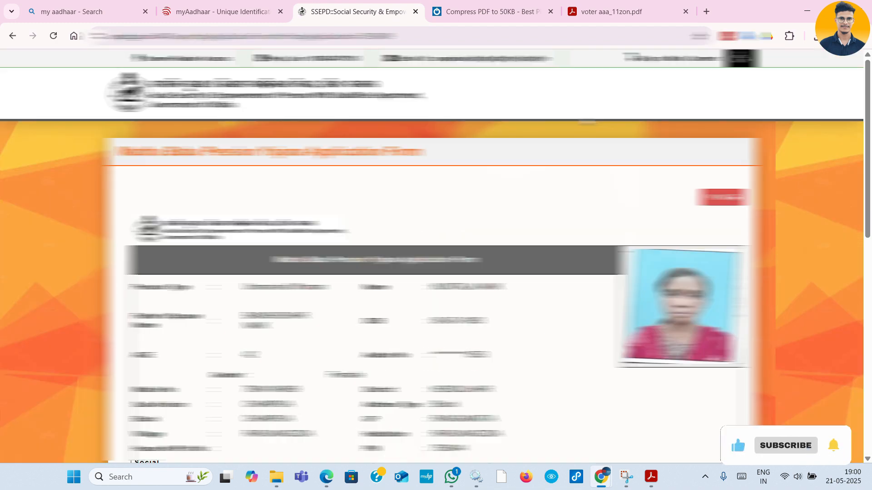
- Look over the saved pension application preview, then start printing it from the red Print button
scroll(436, 256, down, 1)
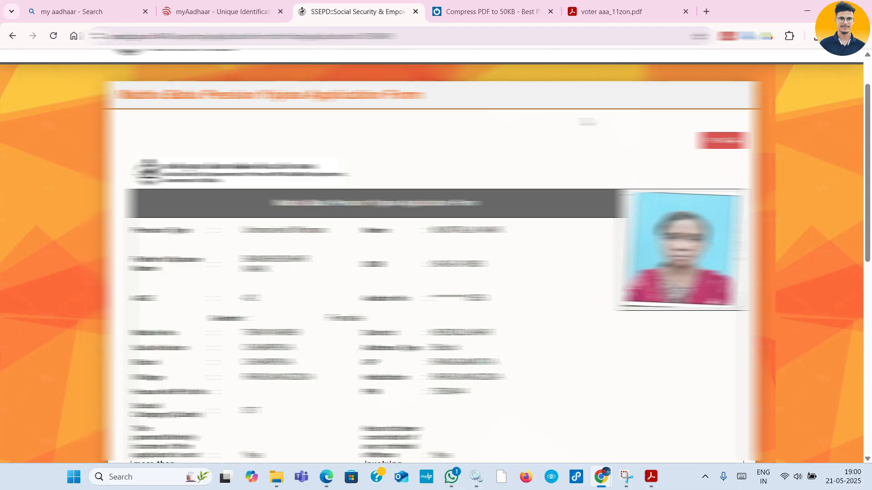
scroll(436, 256, down, 10)
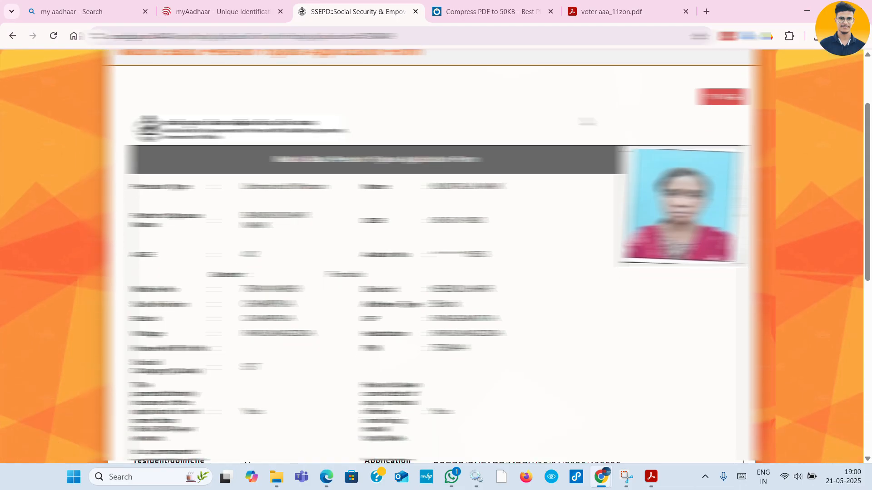
scroll(436, 256, up, 10)
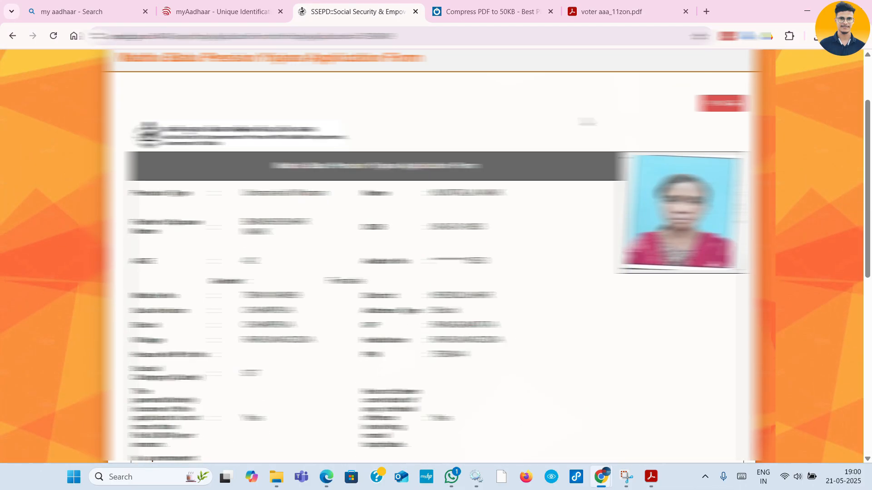
scroll(436, 257, up, 1)
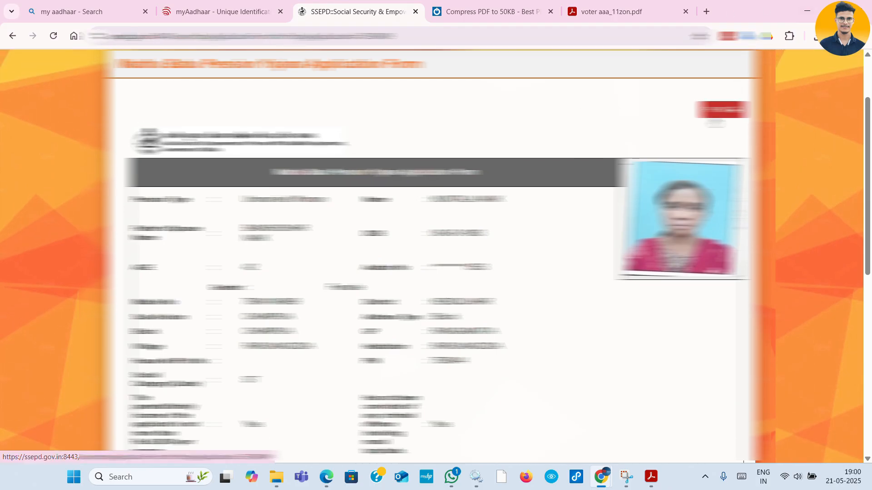
scroll(436, 256, down, 1)
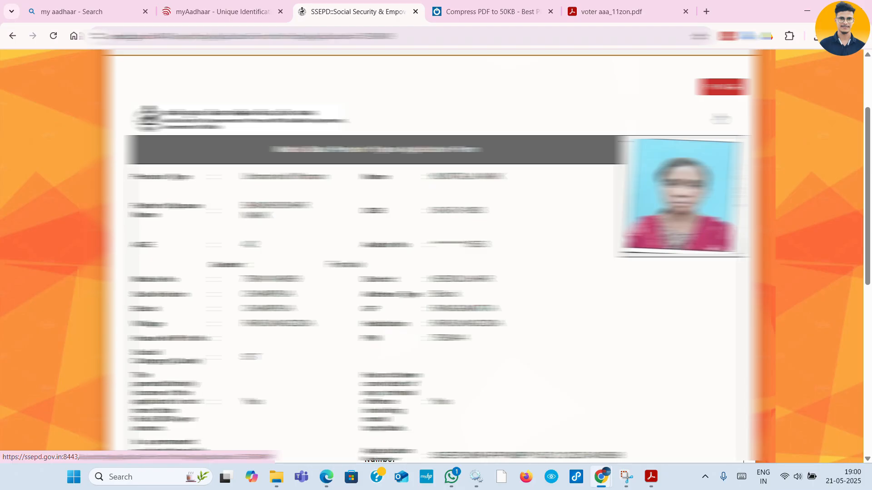
scroll(436, 256, down, 10)
scroll(435, 256, up, 12)
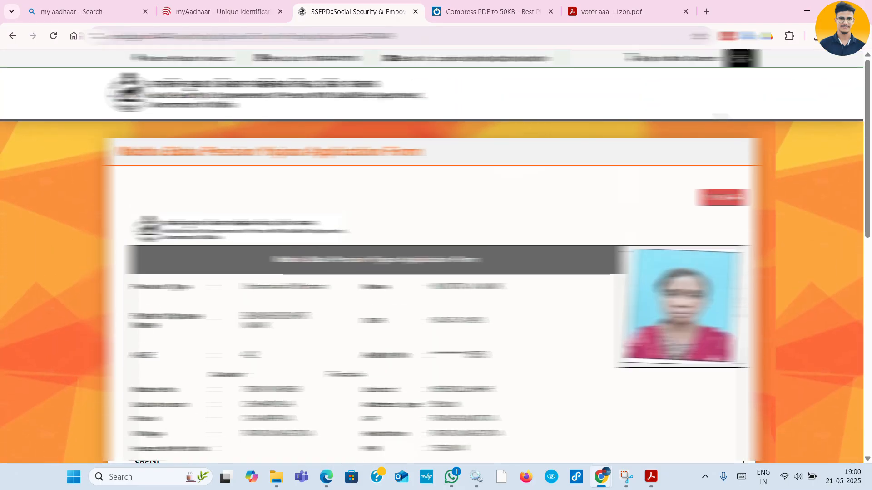
scroll(721, 198, down, 2)
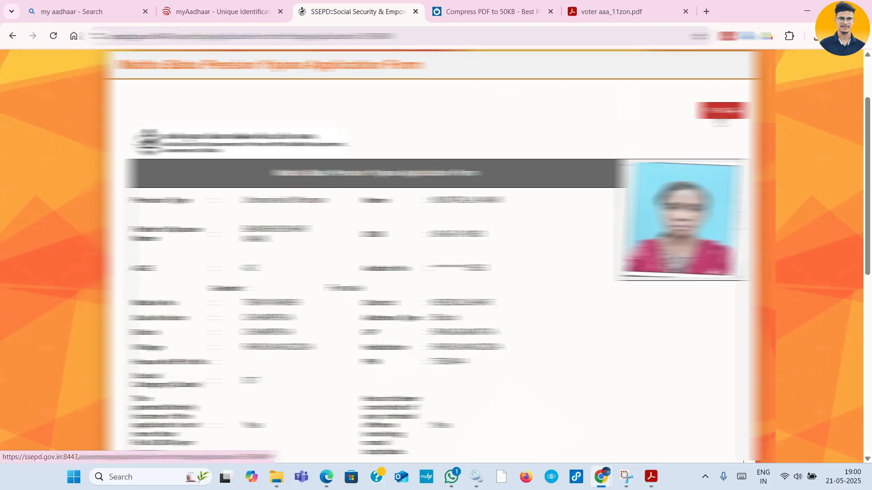
click(720, 114)
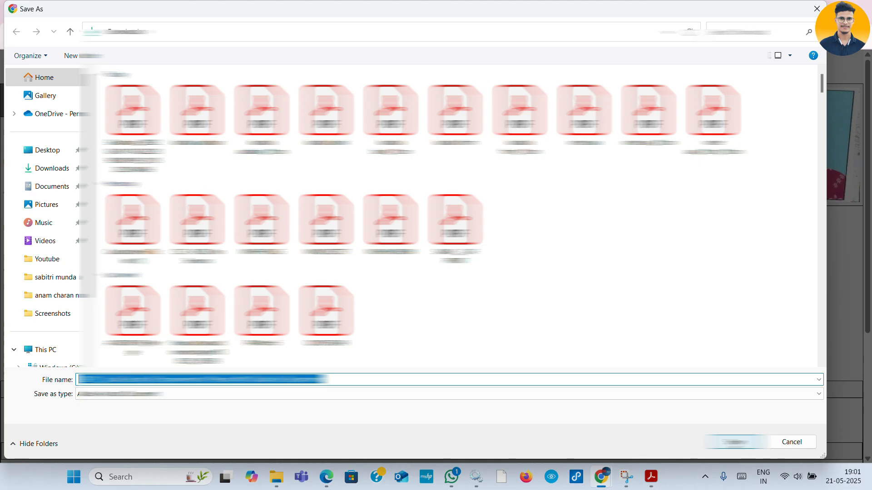
- Save the application preview as a PDF file on the computer
click(736, 442)
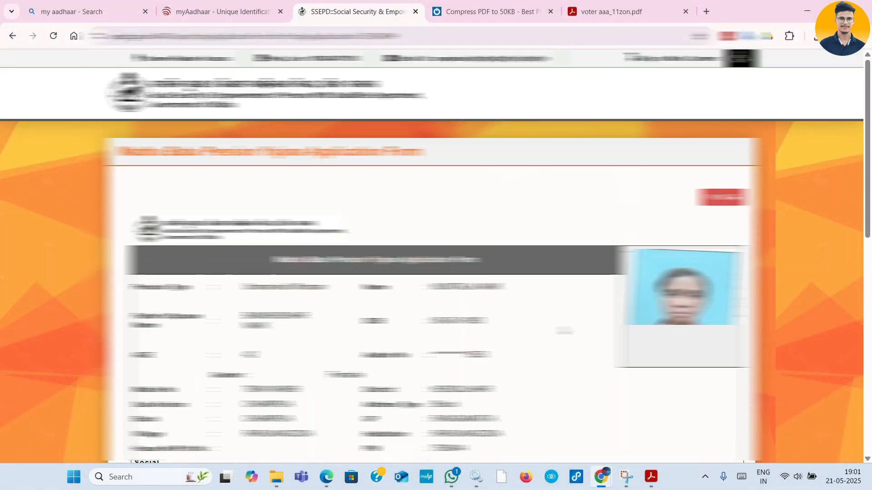